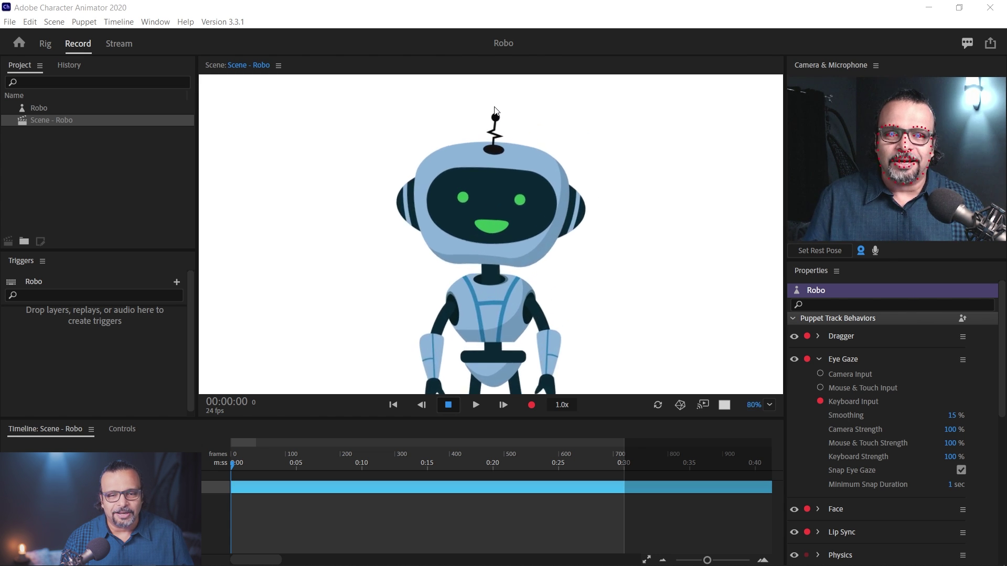
scroll(494, 108, up, 5)
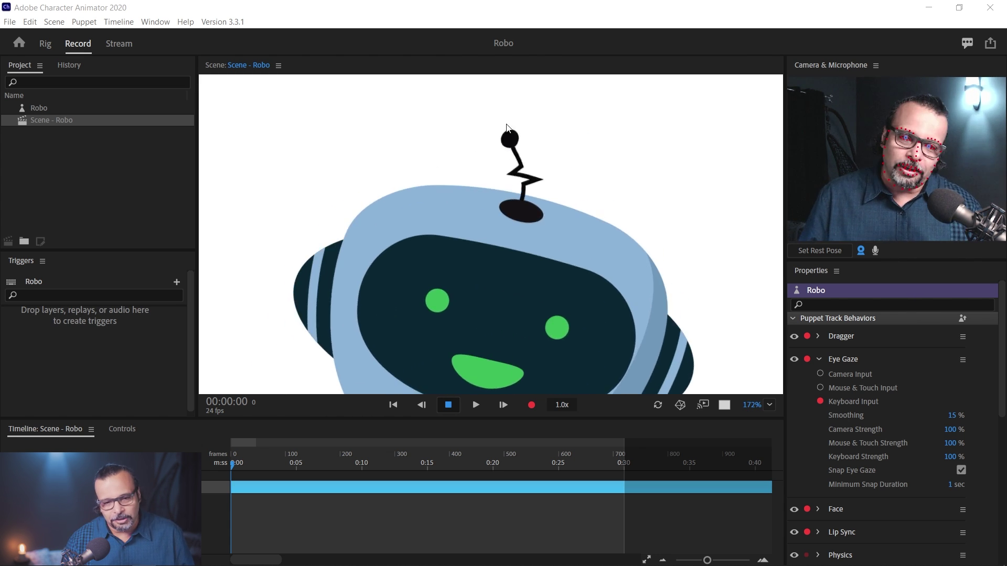
scroll(508, 131, down, 5)
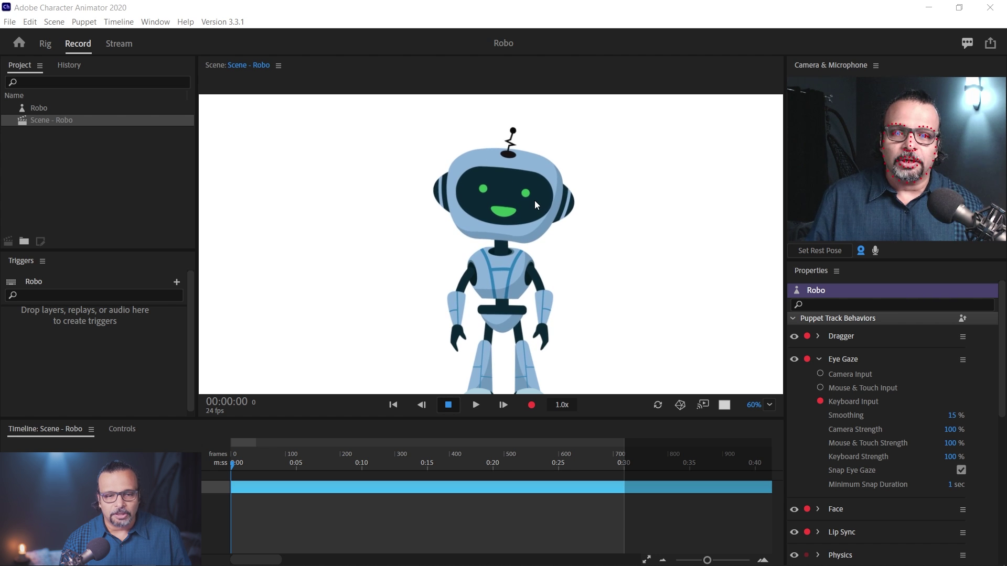
- Open the Robo puppet for rigging and add the Auto Blink behavior to the whole puppet
click(37, 108)
click(45, 44)
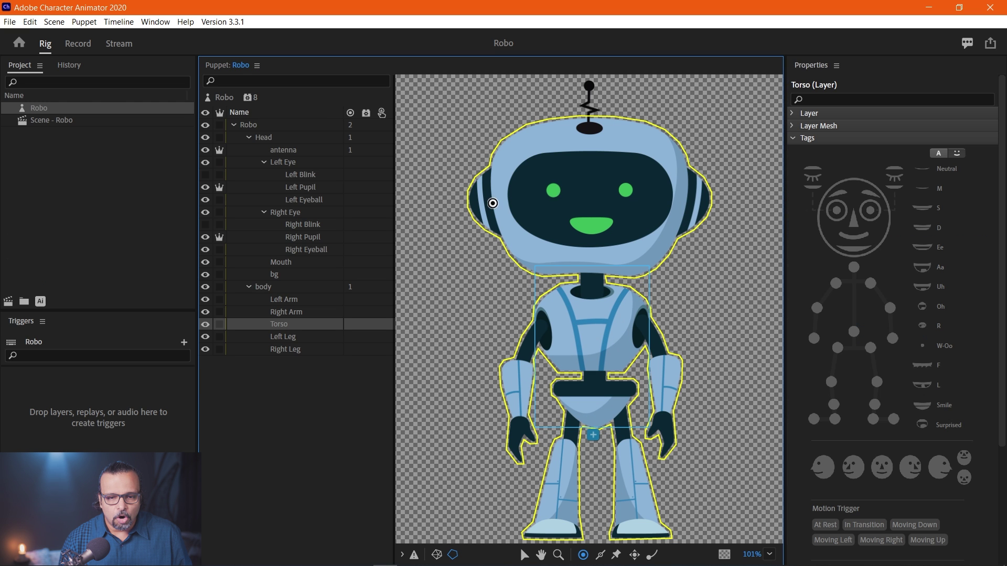
click(253, 125)
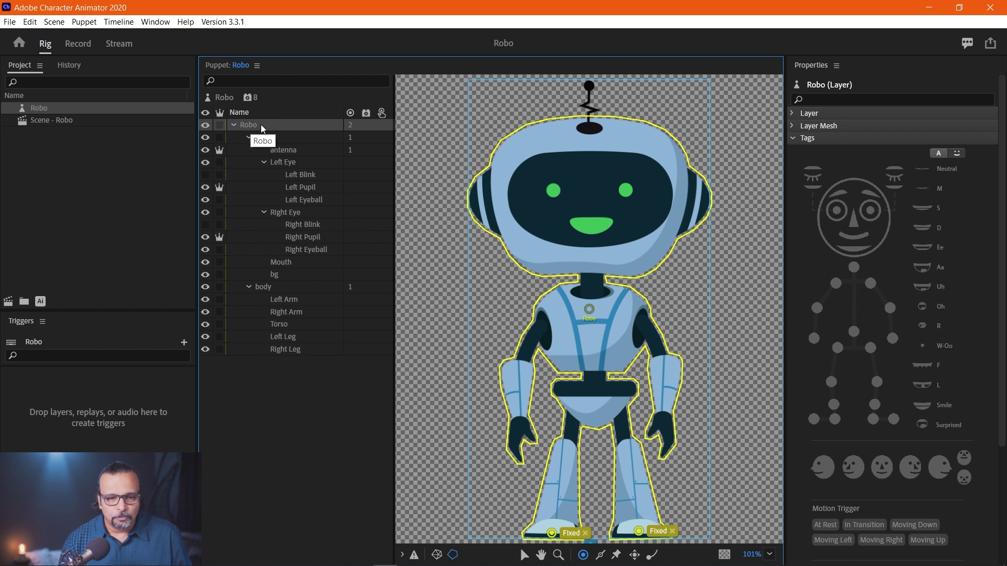
click(247, 99)
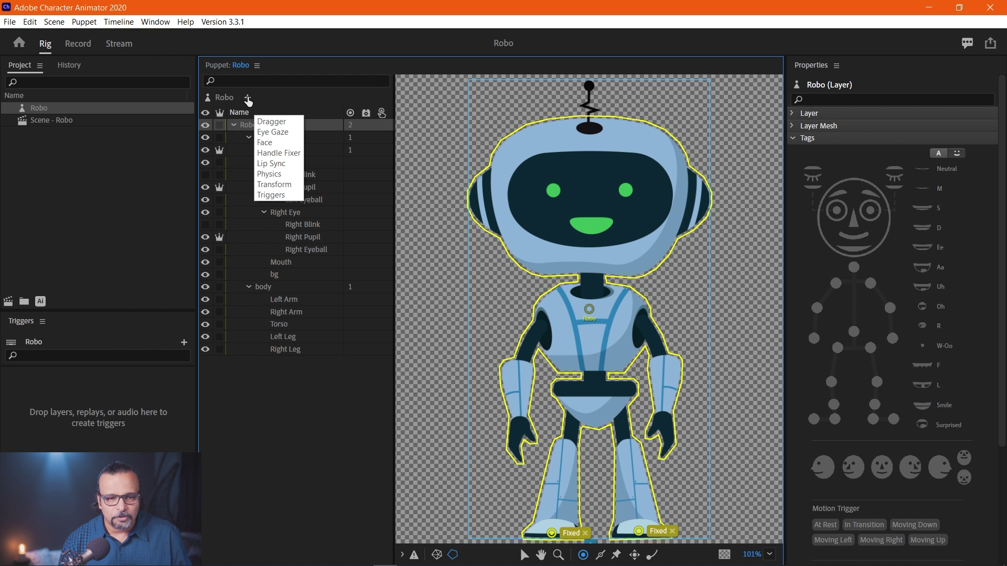
click(248, 99)
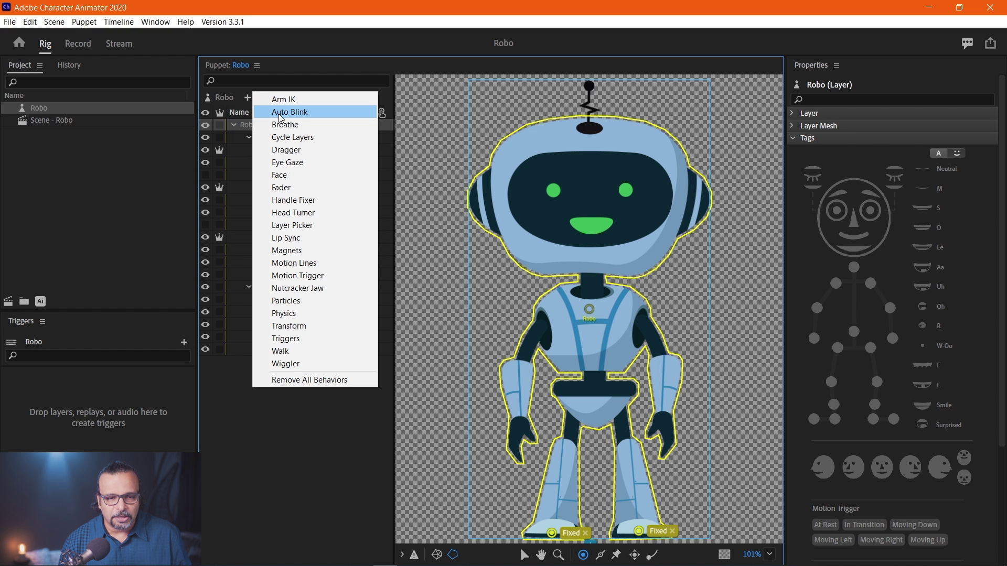
click(298, 112)
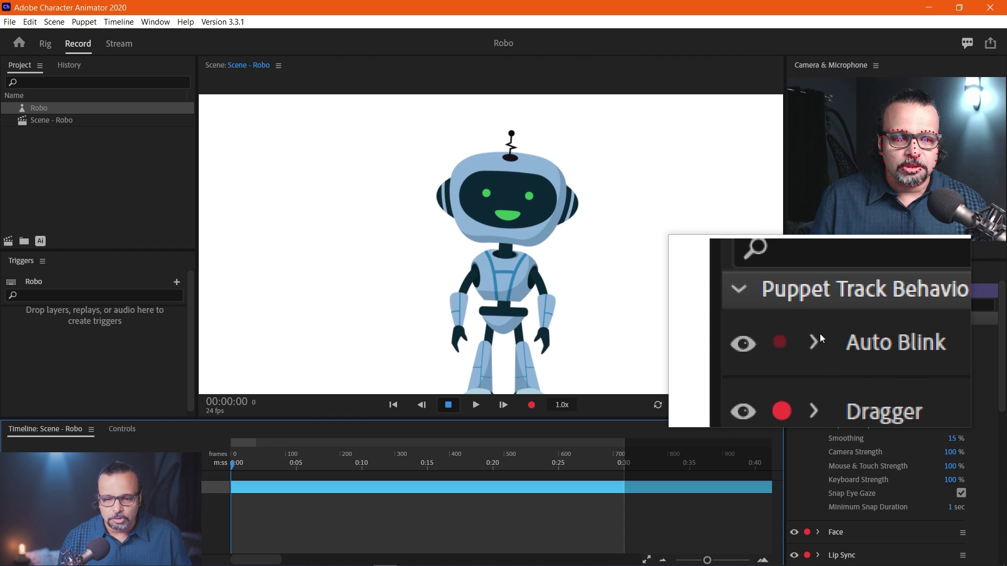
- Expand the Auto Blink behavior in the Robo scene and set its Blinks per Minute to 100
click(817, 336)
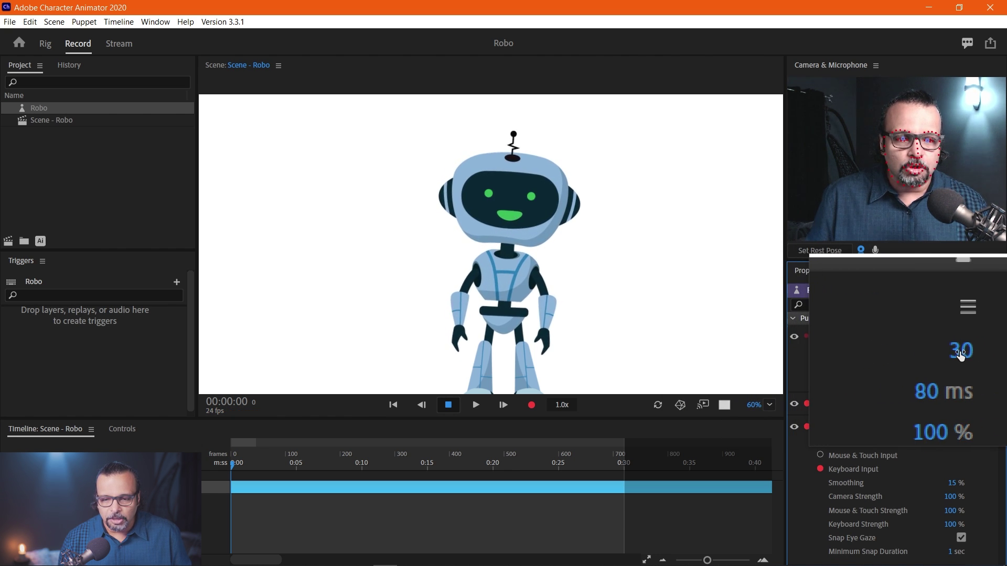
mouse_move(960, 351)
mouse_down()
mouse_move(989, 350)
mouse_move(968, 355)
mouse_up()
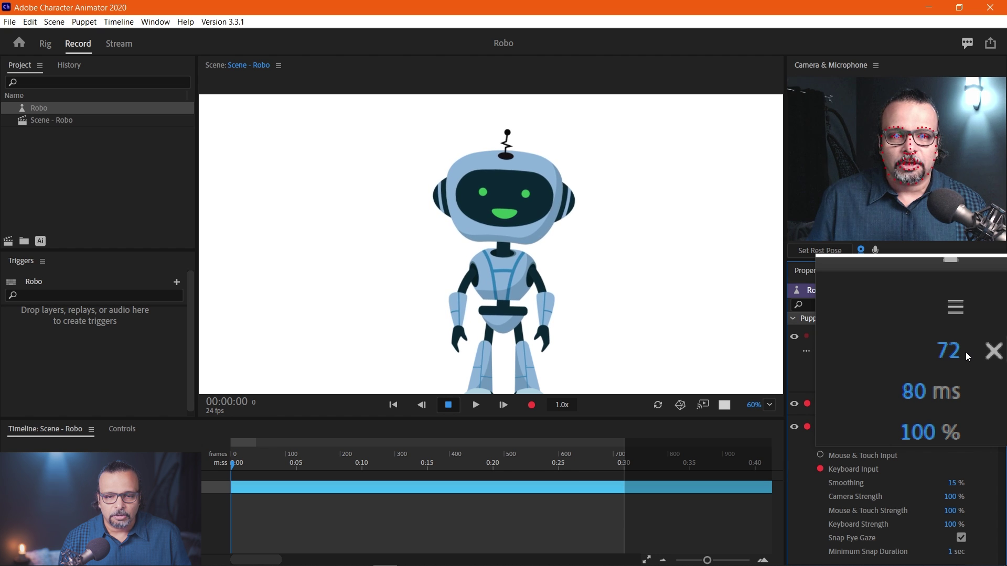
mouse_move(965, 352)
mouse_down()
mouse_move(986, 352)
mouse_move(942, 353)
mouse_move(951, 350)
mouse_up()
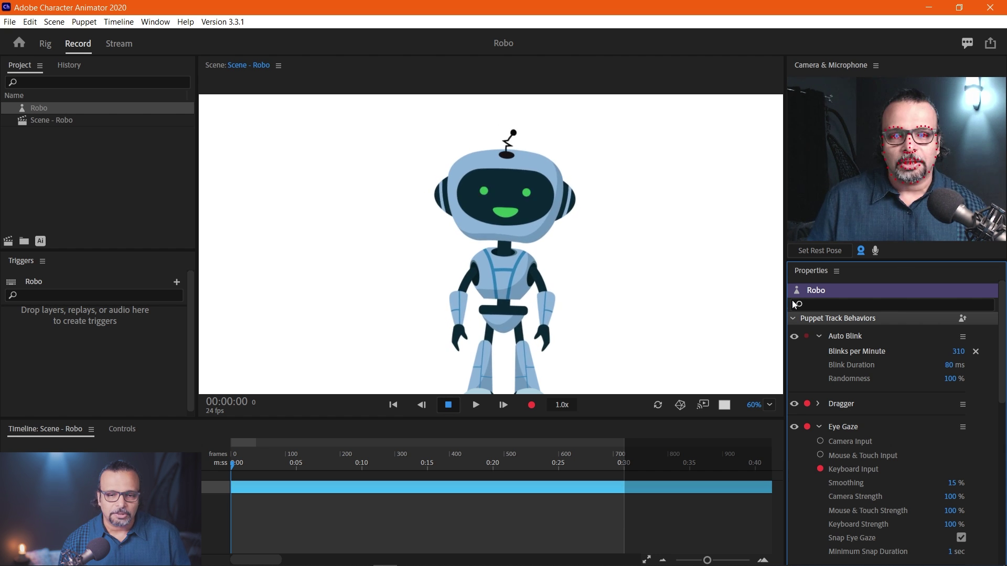
click(954, 351)
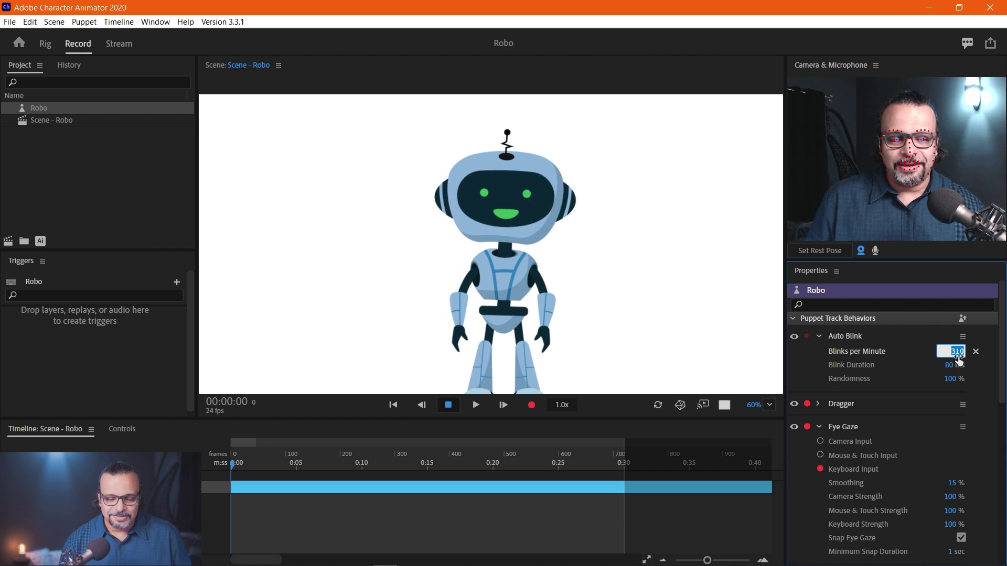
text(100)
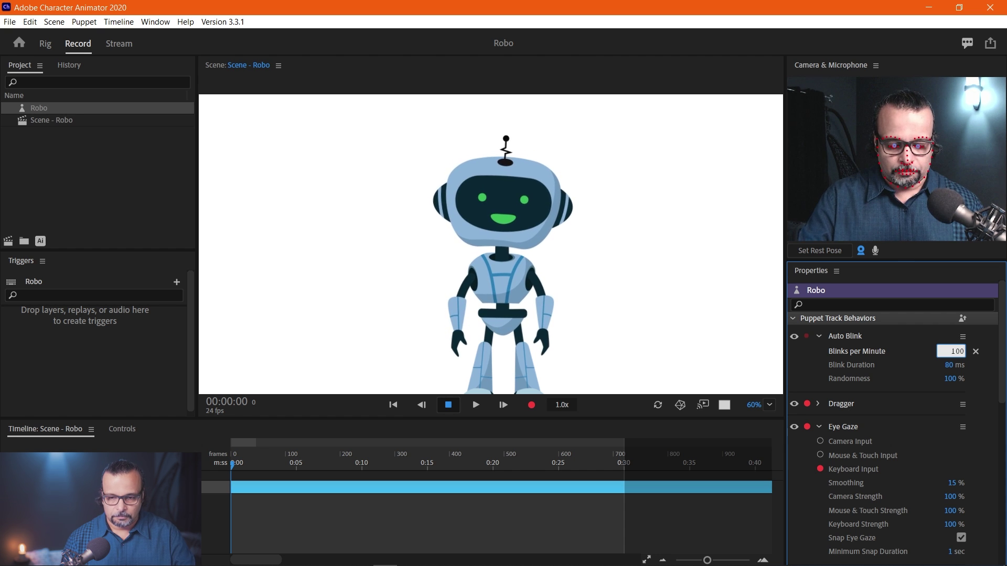
key(Return)
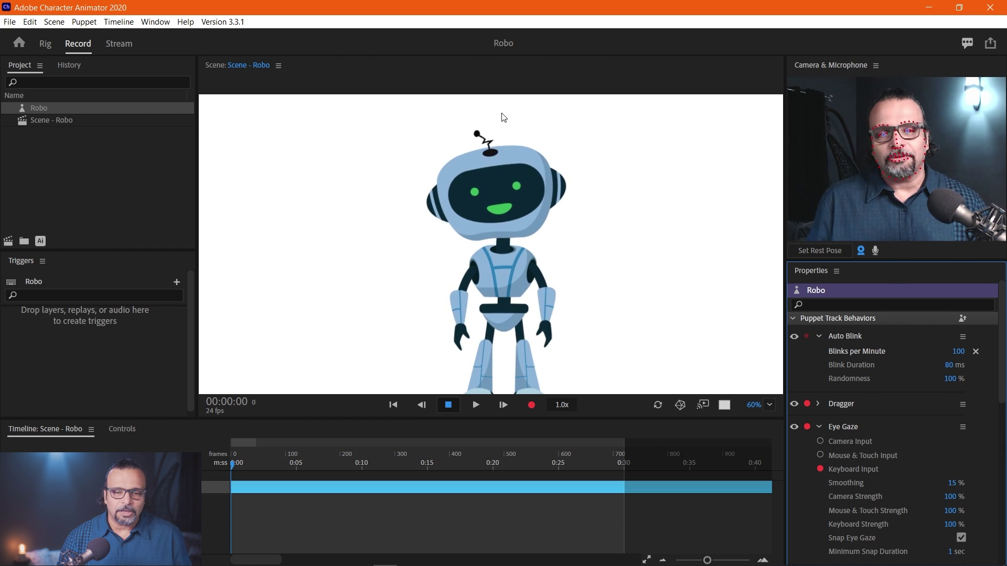
scroll(494, 158, up, 6)
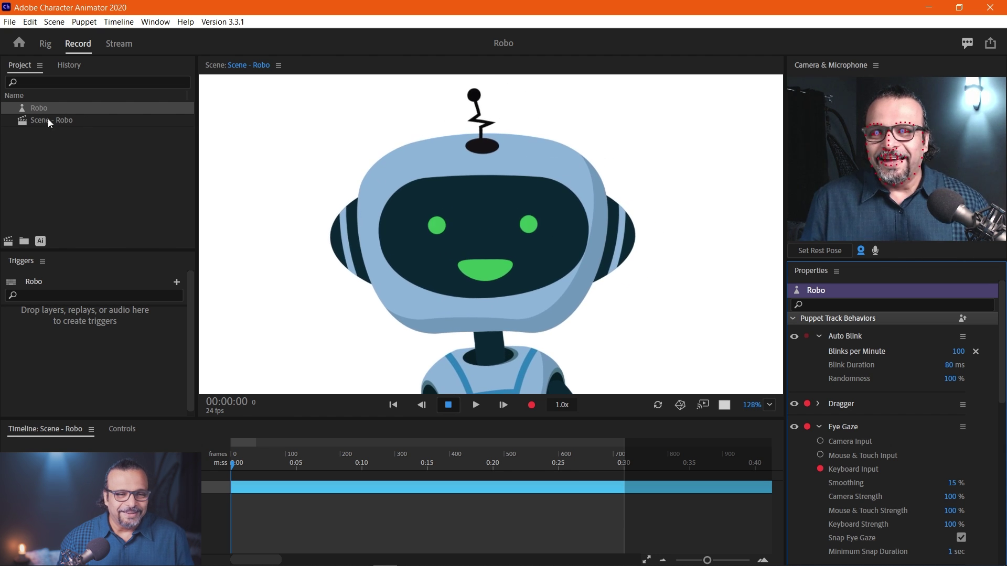
- In the Robo puppet rig, place a handle at the centre of the Torso layer's chest and tag it Breathe
click(46, 44)
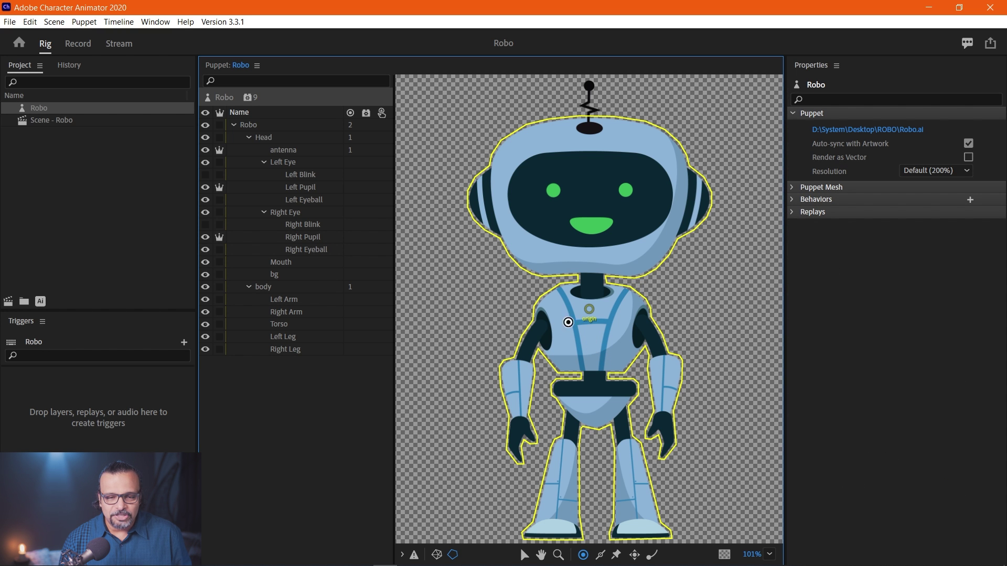
click(285, 323)
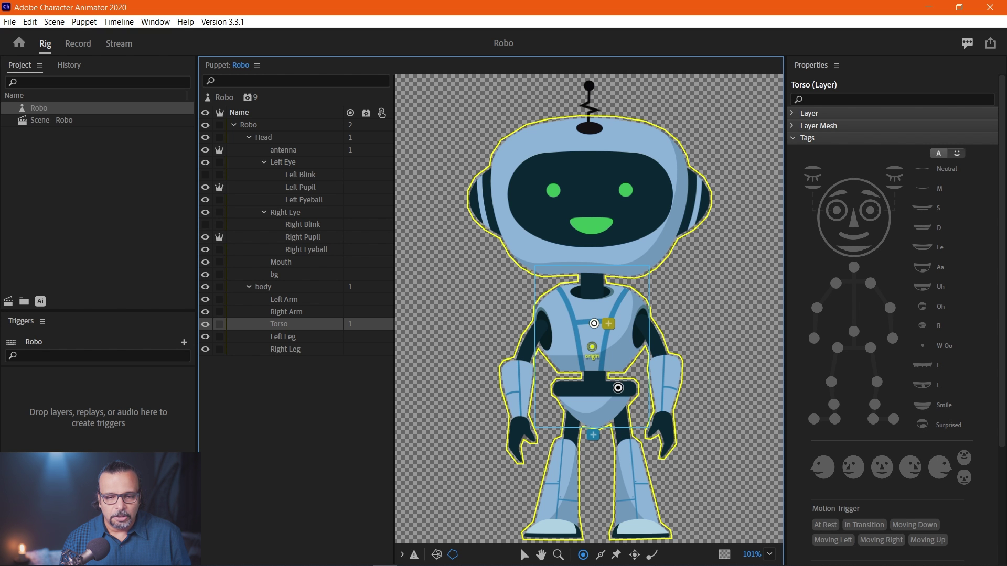
drag(617, 387, 602, 364)
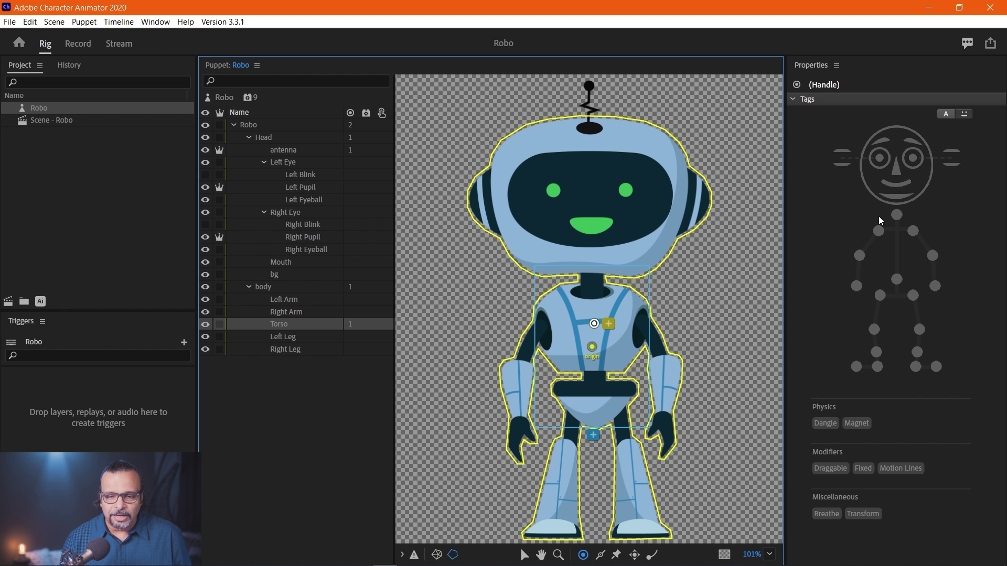
click(793, 99)
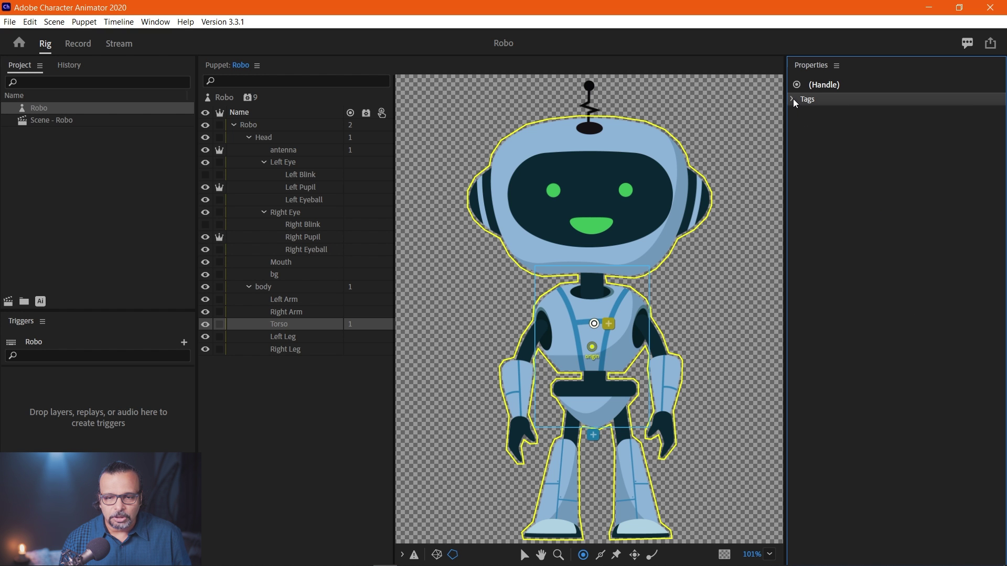
click(793, 98)
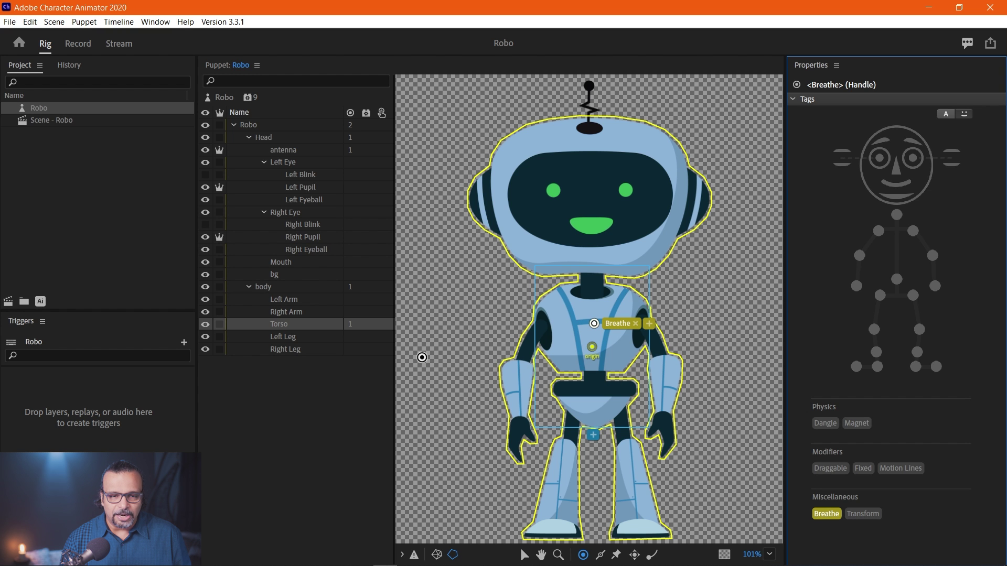
- Add the Breathe behavior to the Torso layer
click(280, 326)
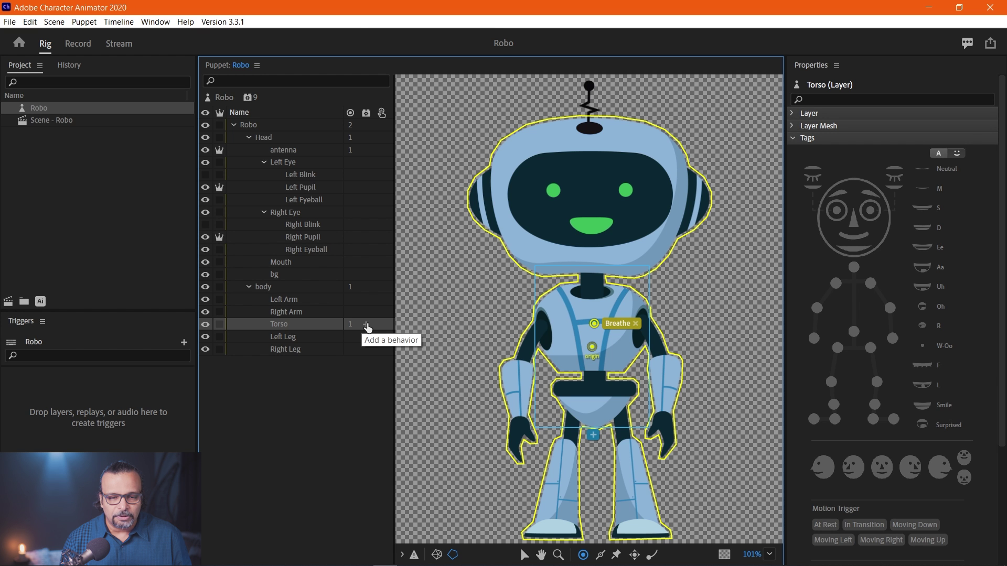
click(366, 325)
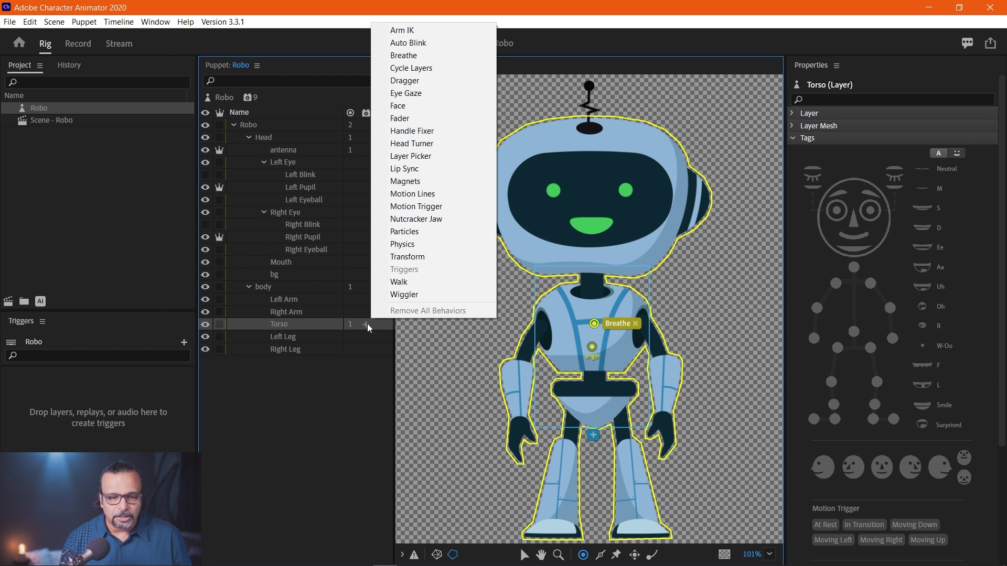
click(417, 56)
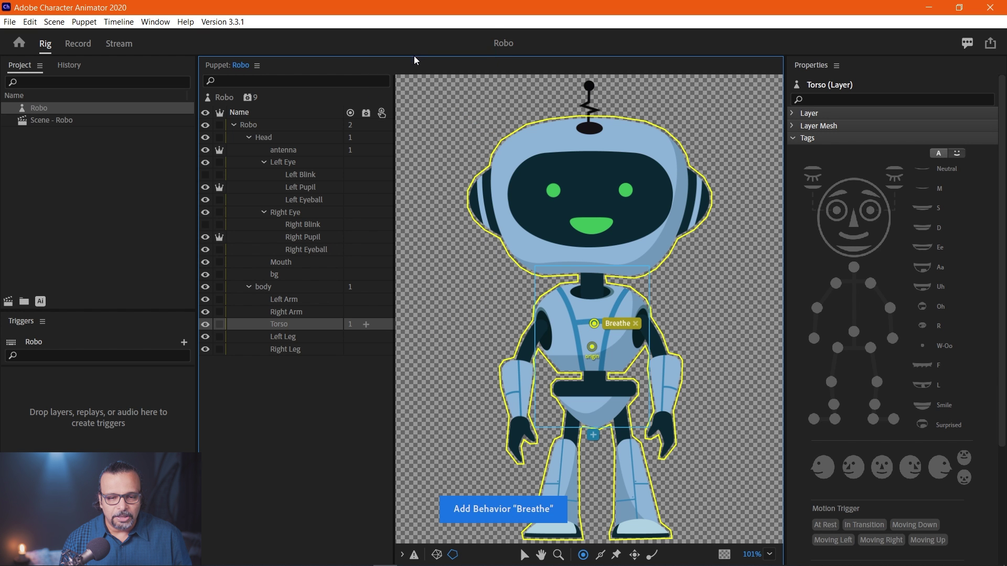
- Return to the Robo scene and set the torso Breathe behavior's Max Scale to 115%
click(61, 123)
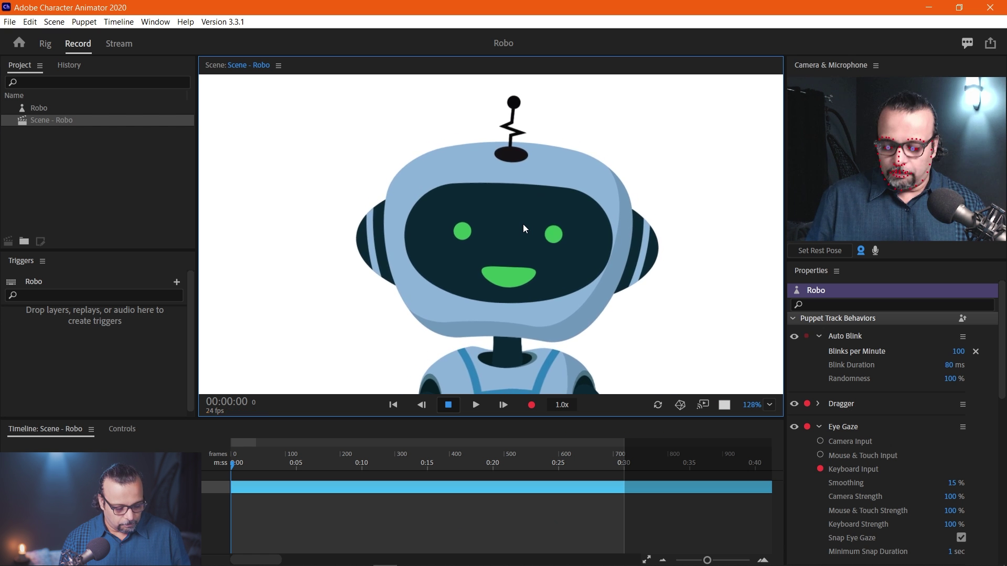
scroll(523, 224, down, 8)
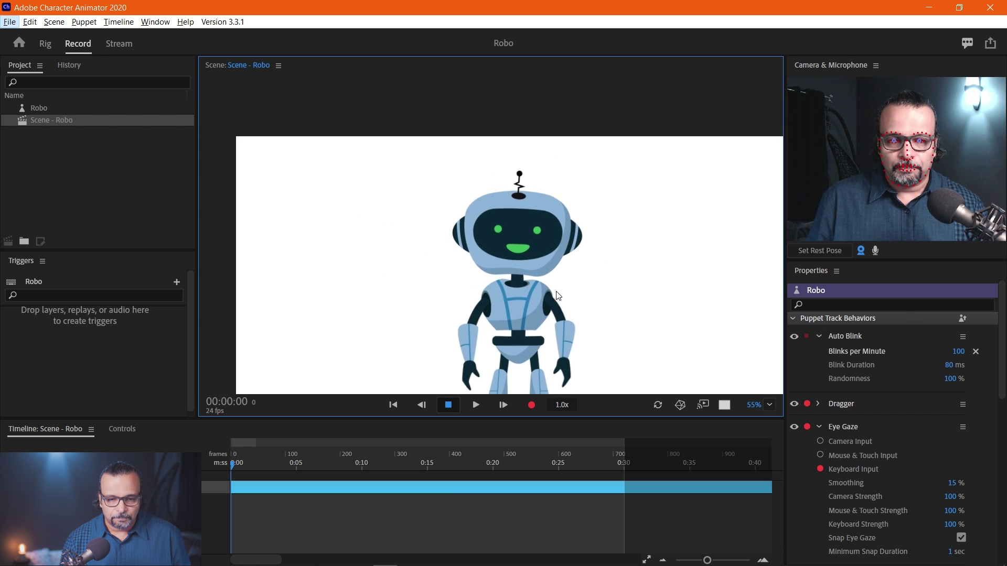
click(753, 404)
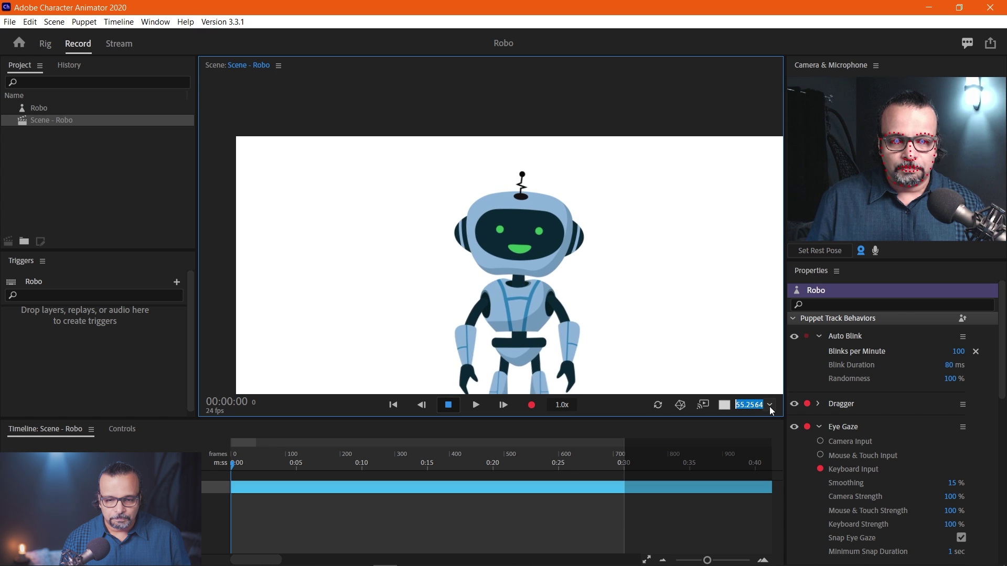
click(769, 405)
click(769, 205)
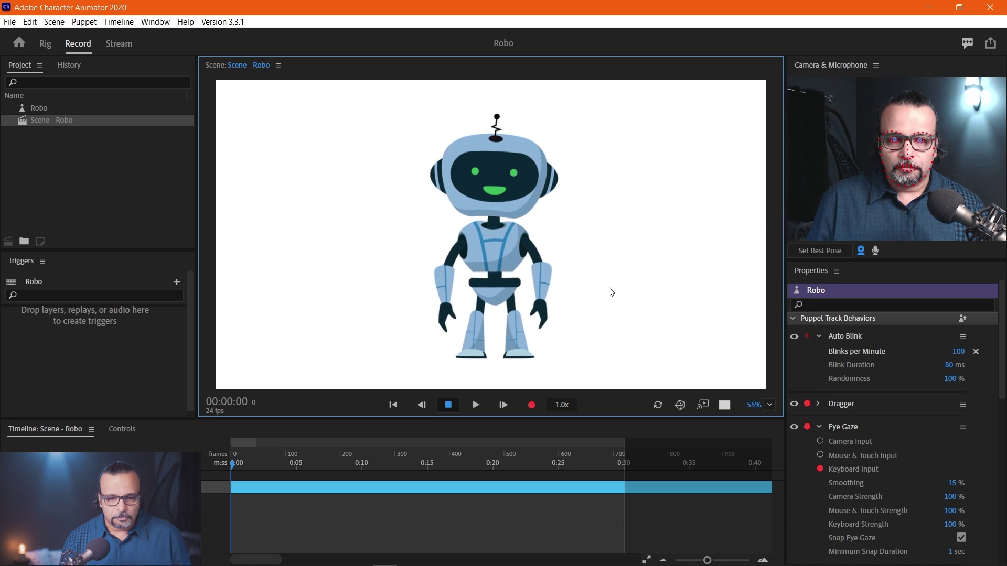
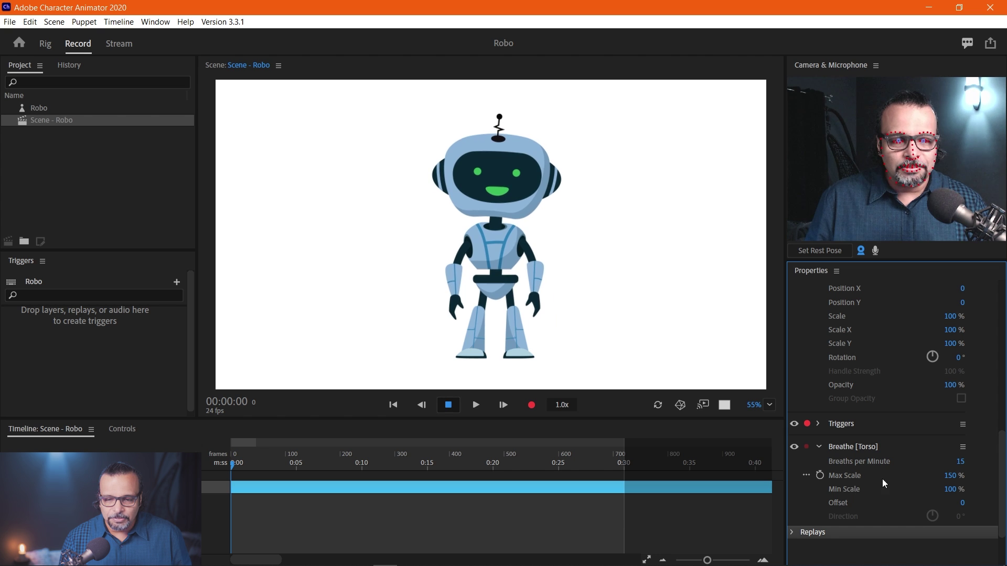
drag(953, 480, 937, 478)
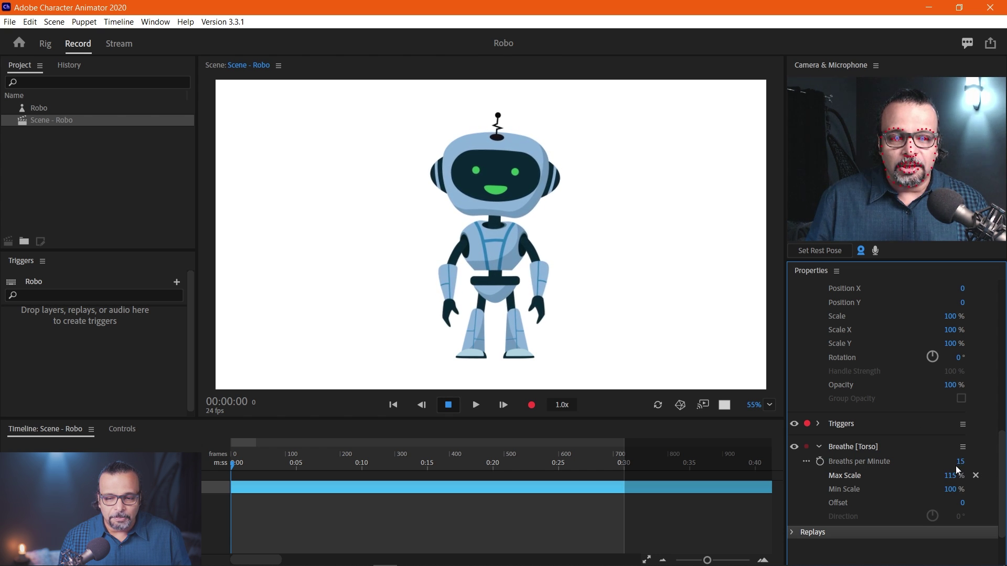
- Try 147 Breaths per Minute for the torso's Breathe behavior and set the rate back to 15
drag(961, 461, 999, 462)
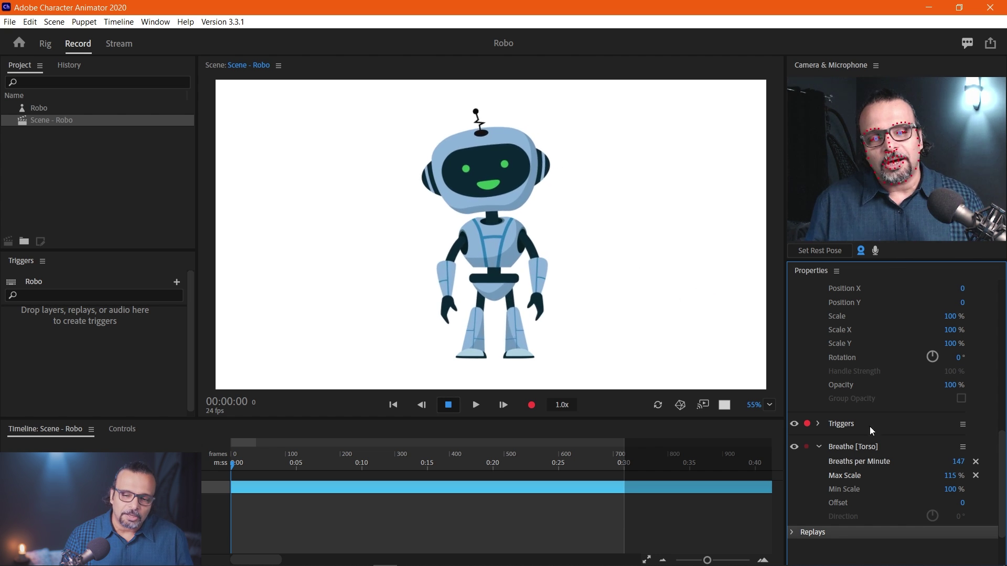
click(960, 462)
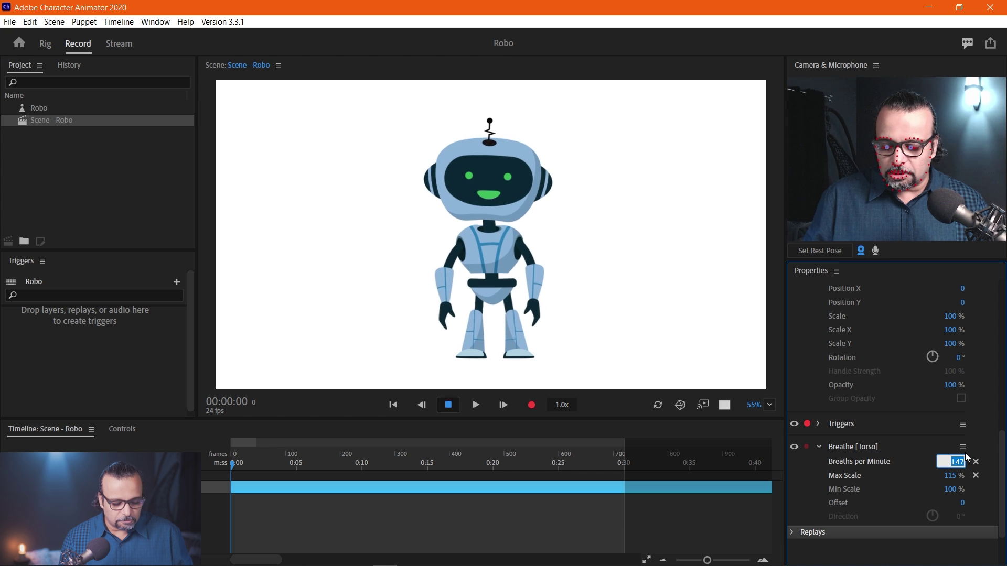
text(15)
key(Return)
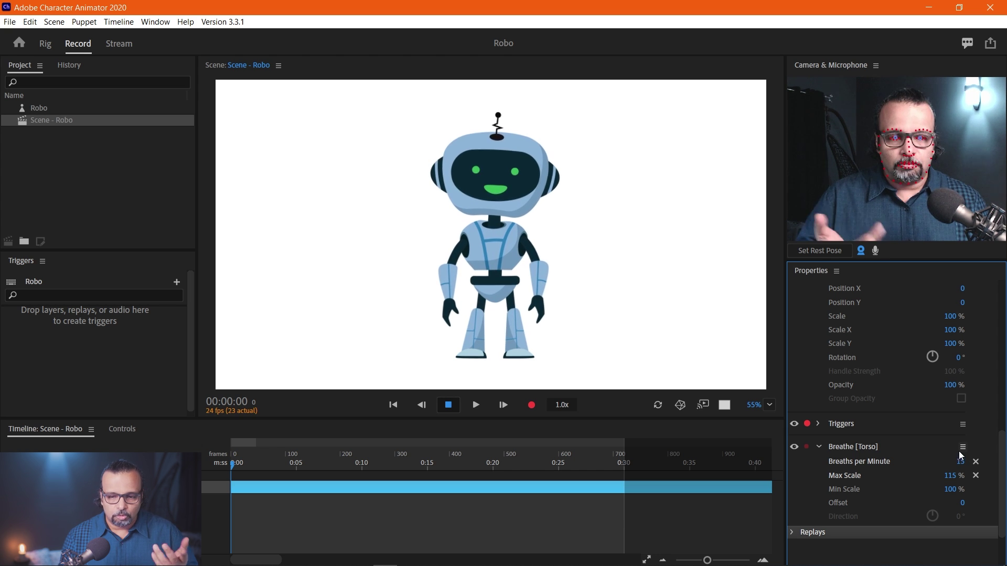